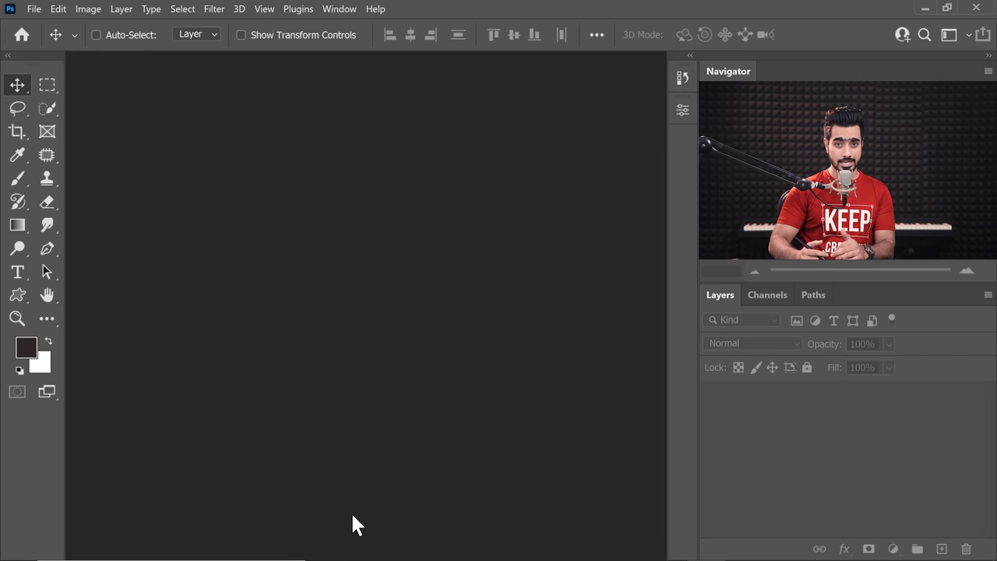
Step: Set Camera Raw preferences so JPEG and TIFF files open automatically (all supported)
click(59, 9)
mouse_move(124, 539)
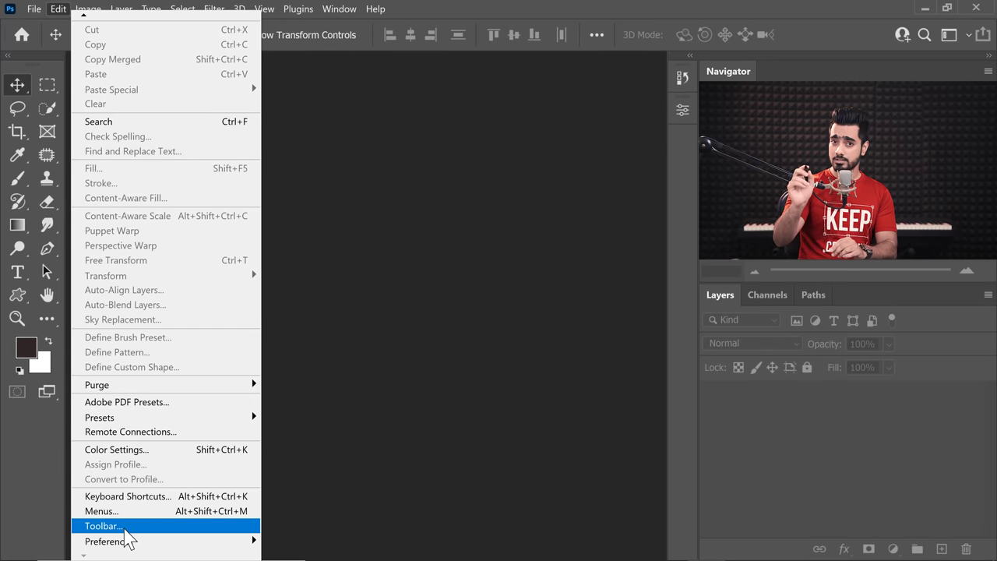
mouse_move(234, 543)
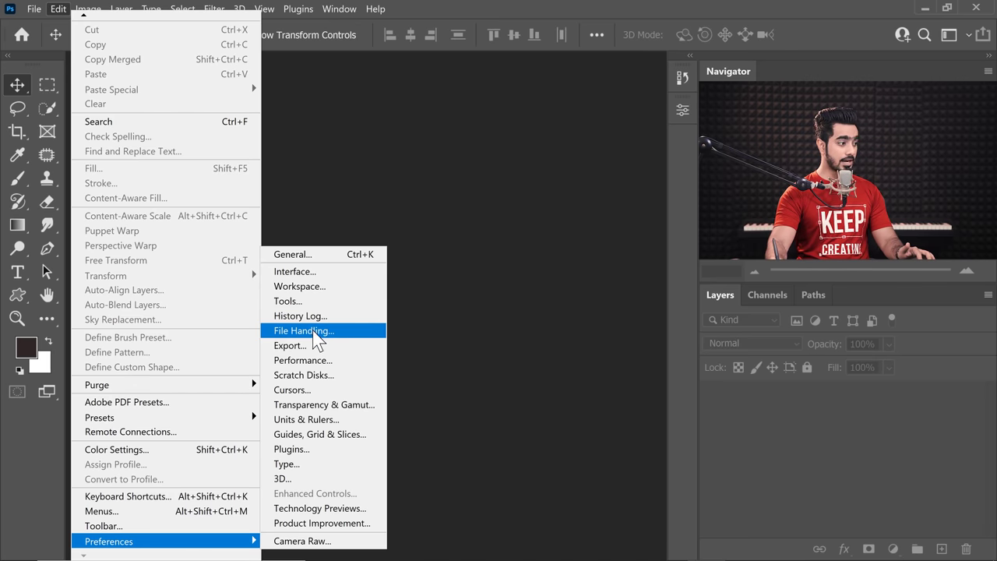
click(321, 546)
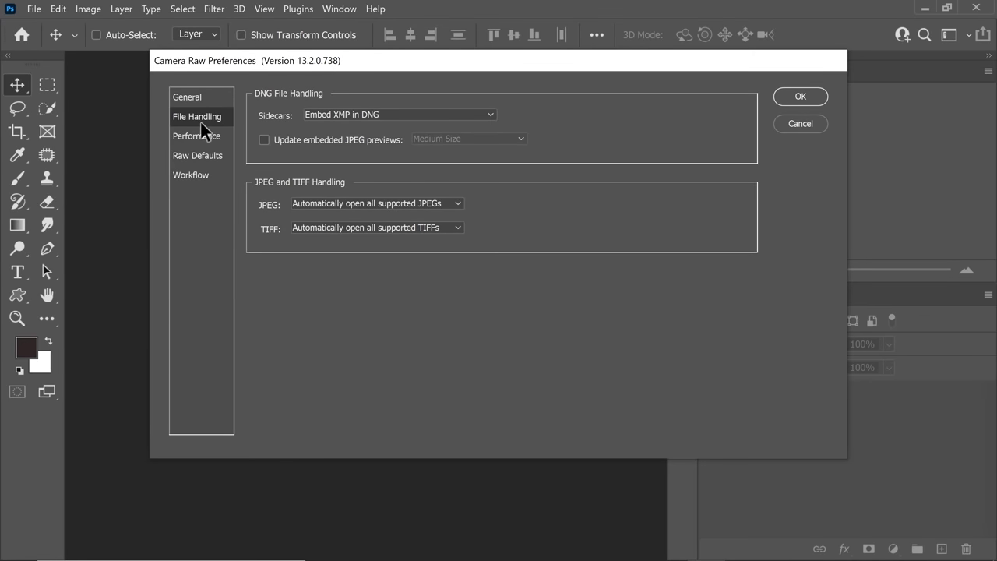
click(343, 203)
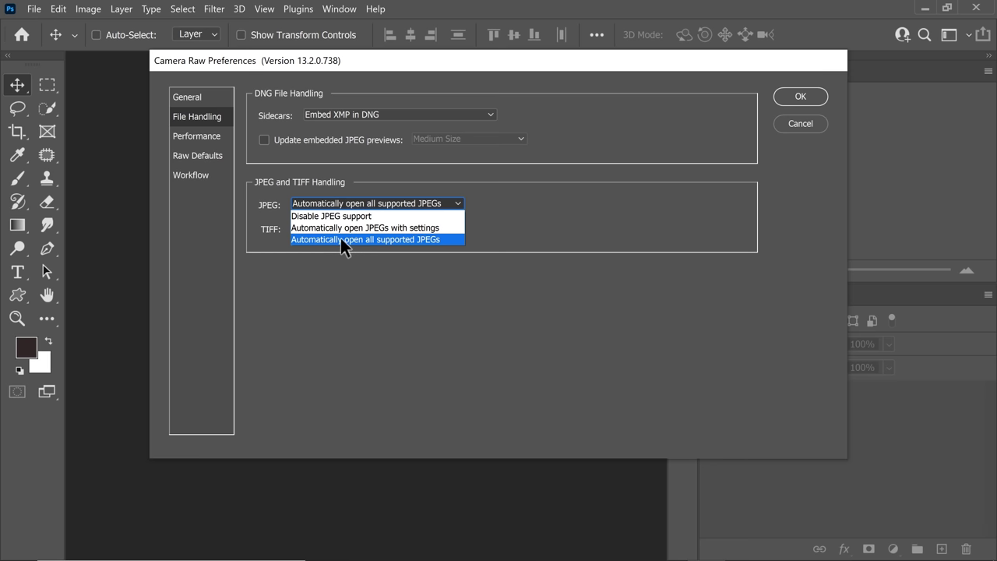
click(437, 238)
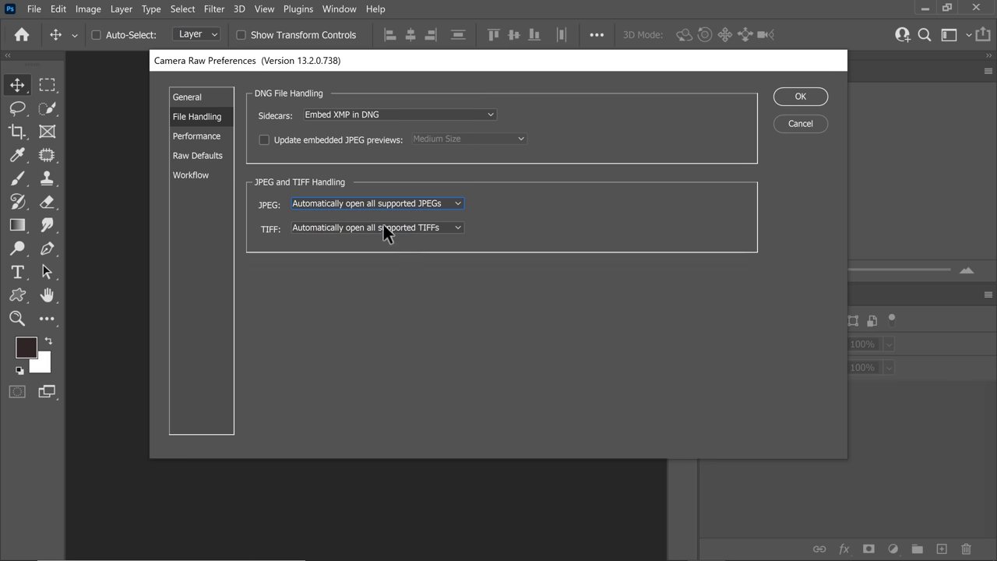
click(381, 228)
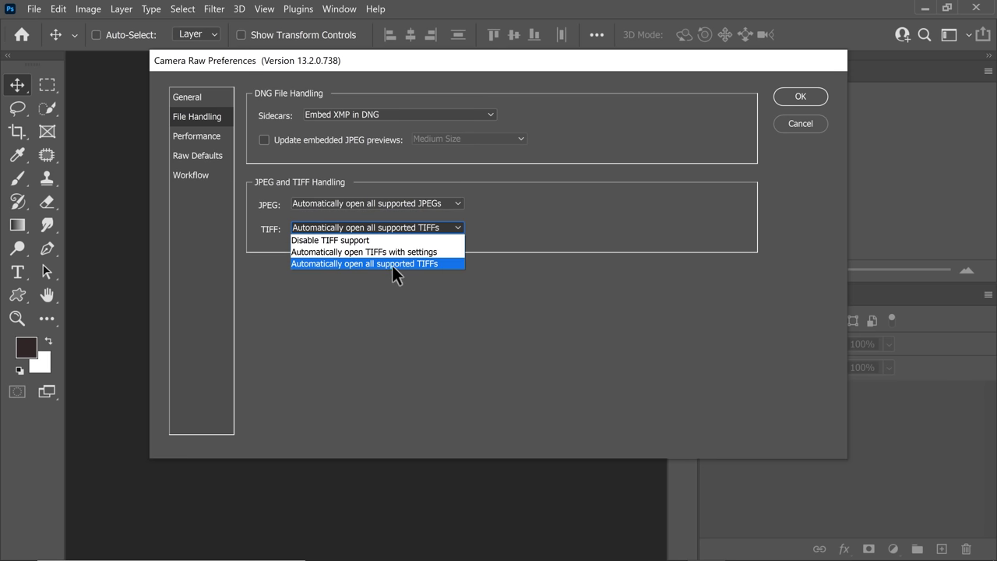
click(393, 264)
click(803, 99)
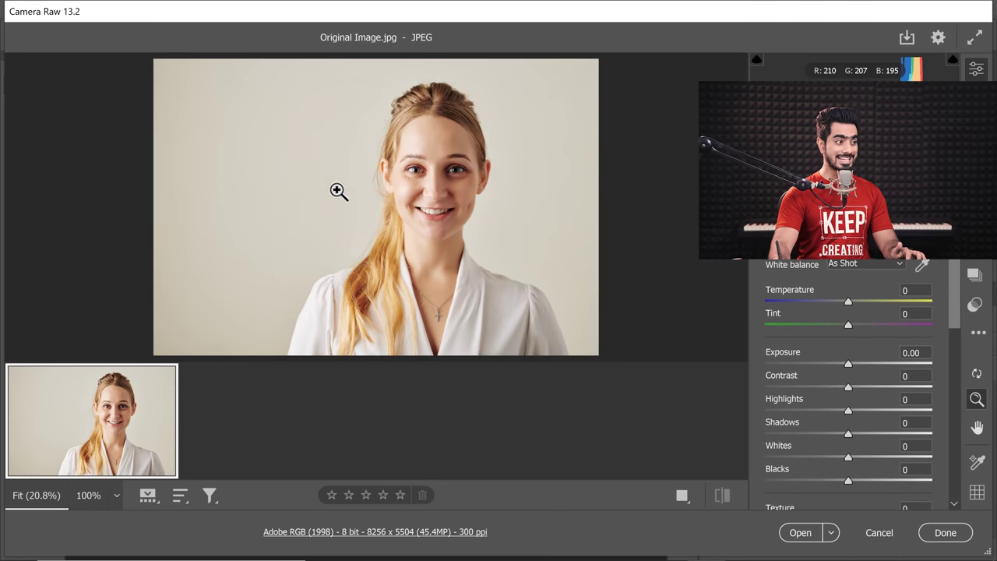
Step: Preview Super Resolution on Original Image.jpg, comparing the eye up close, then run Enhance
right_click(450, 173)
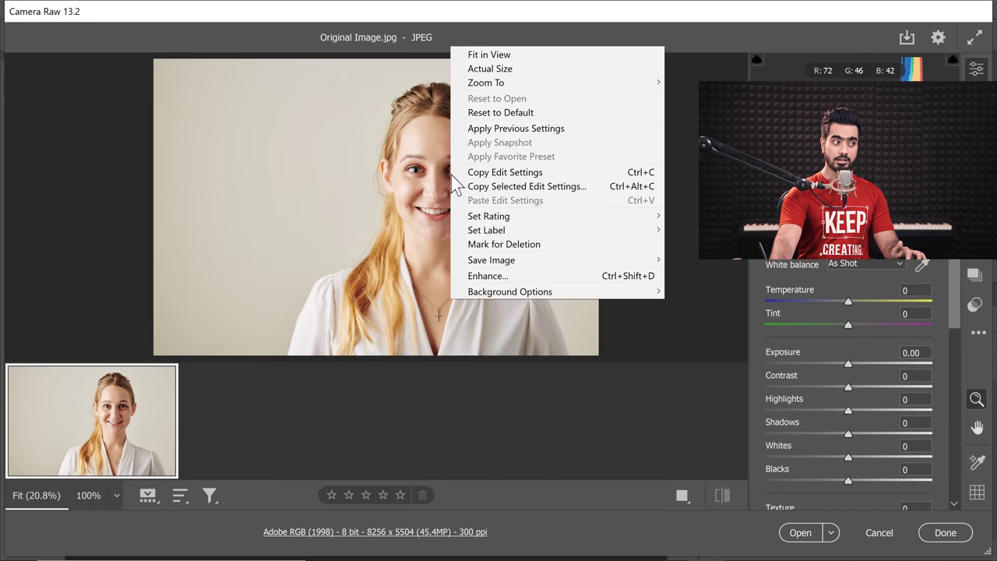
click(488, 275)
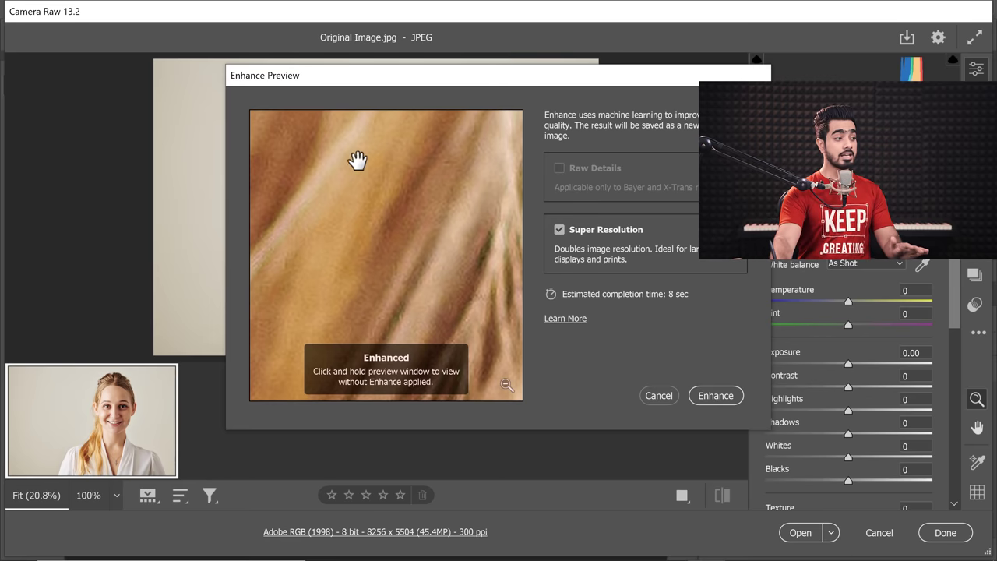
drag(357, 159, 474, 370)
click(505, 385)
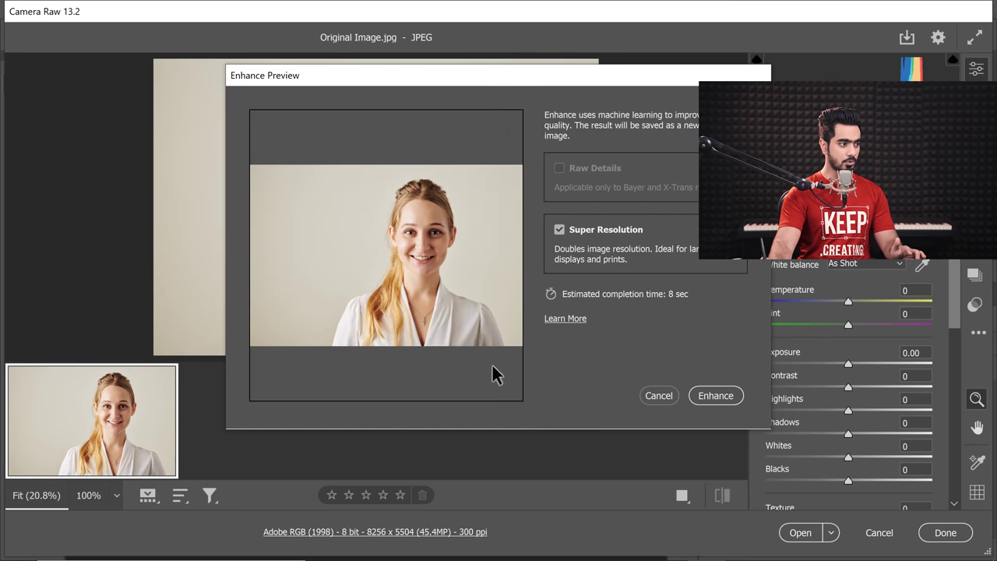
click(409, 233)
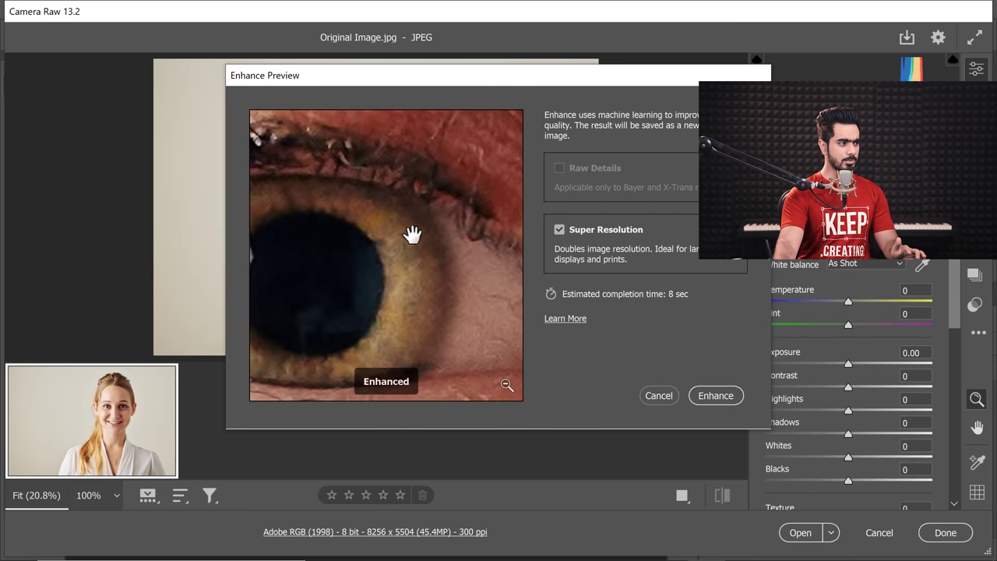
drag(412, 229, 438, 223)
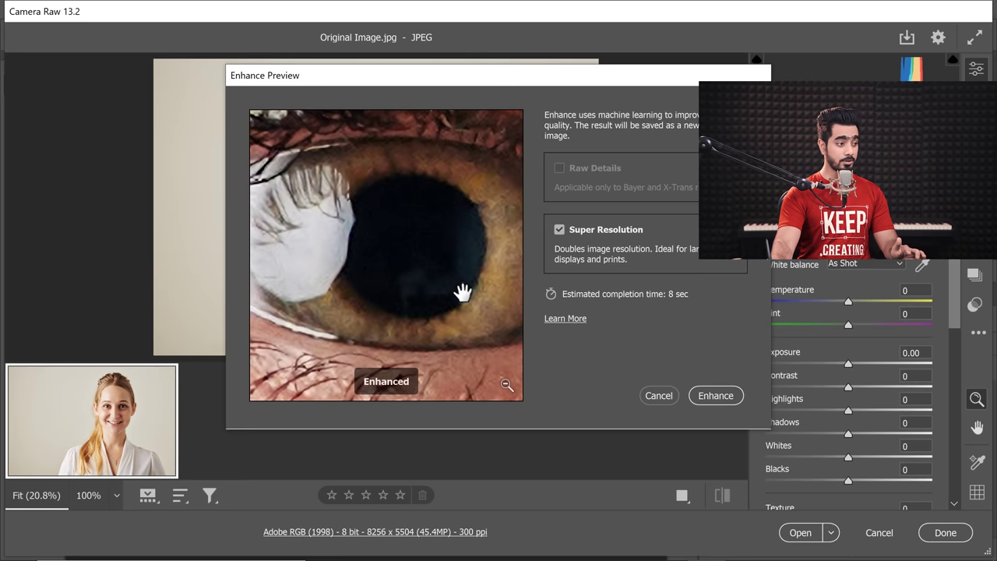
drag(463, 292, 484, 334)
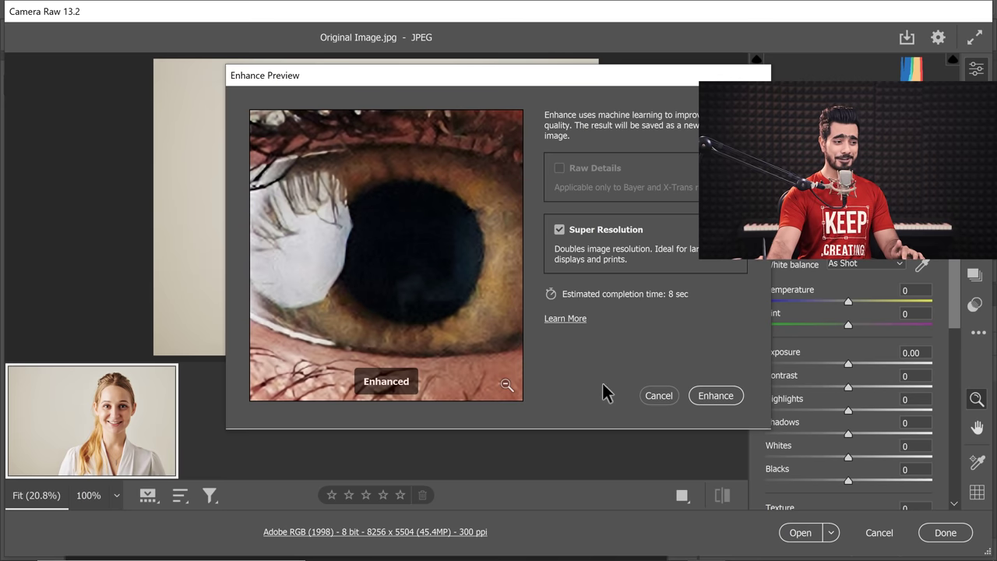
click(722, 409)
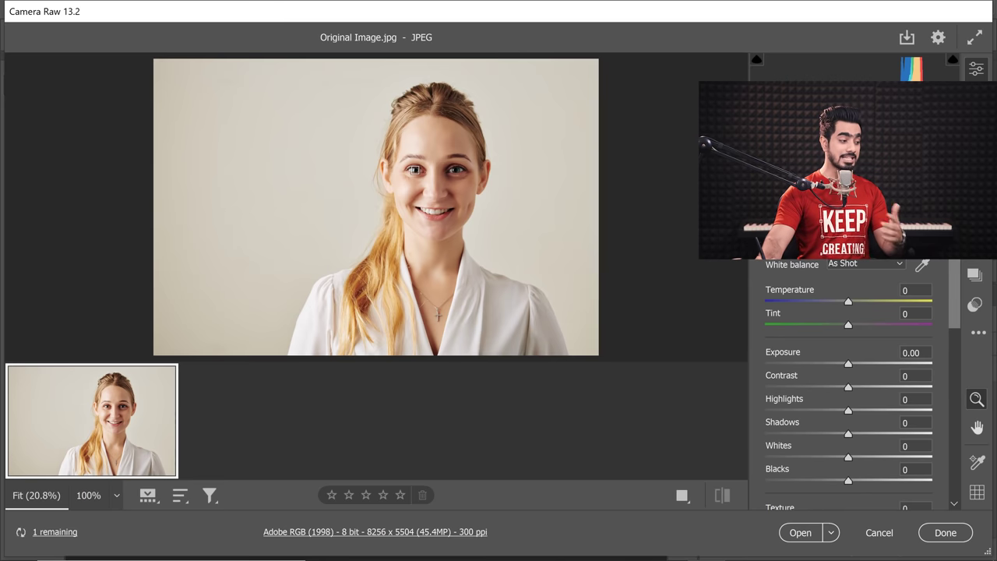
Step: Confirm Original Image-Enhanced.dng sits in the Sample folder, then return to Camera Raw
click(439, 547)
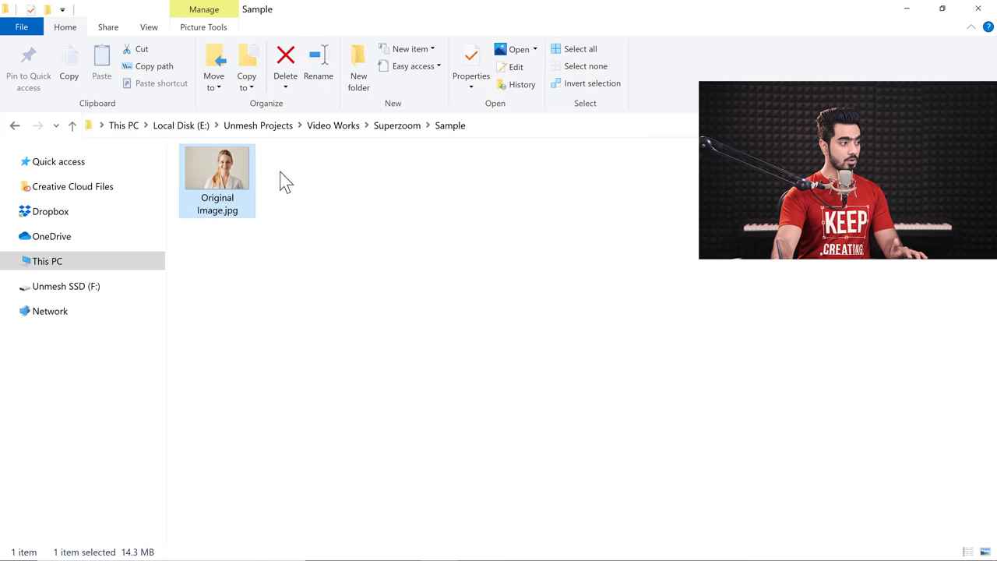
click(331, 241)
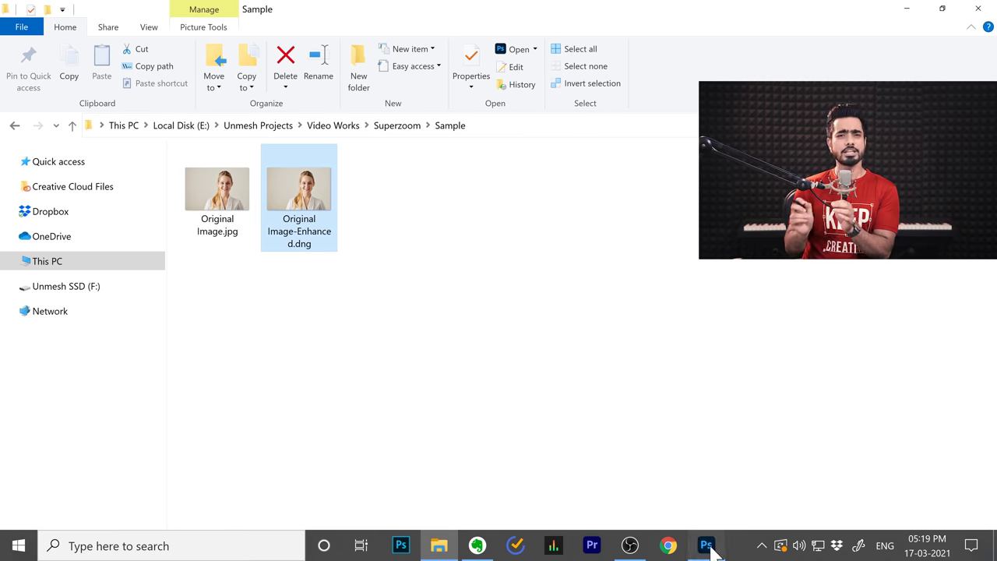
click(705, 547)
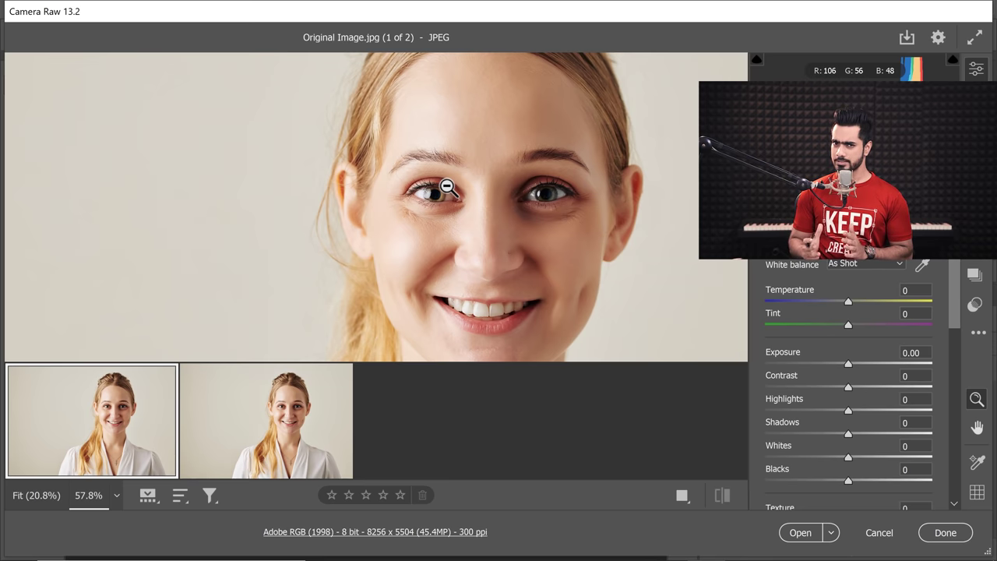
Step: Select the enhanced DNG, zoom in, and confirm Enhance is unsupported for it
click(276, 421)
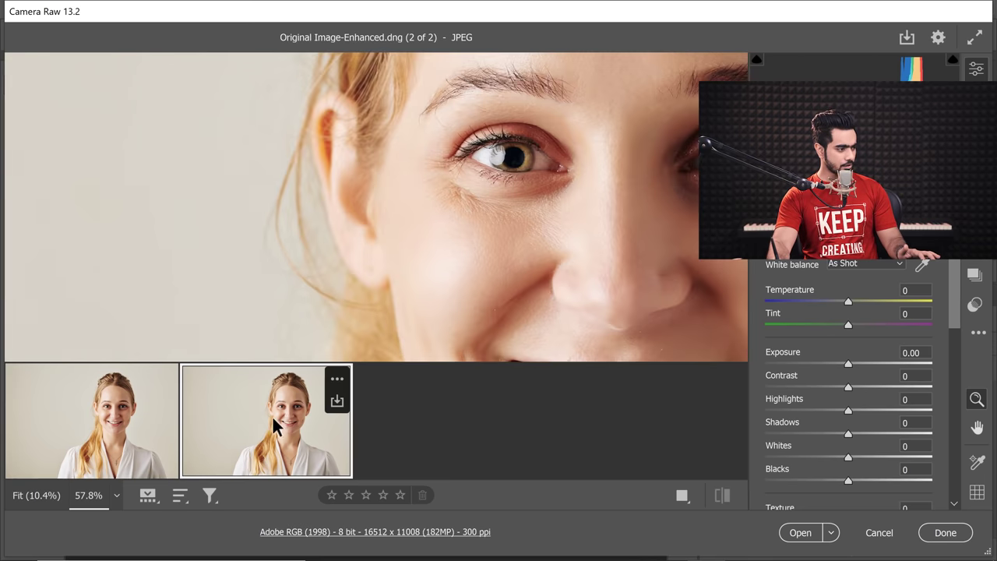
scroll(475, 241, up, 6)
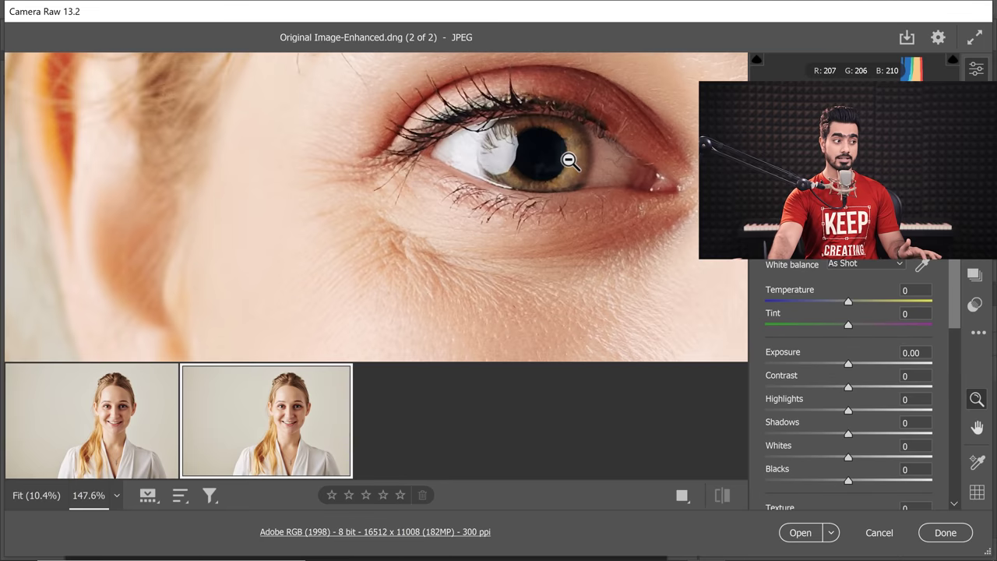
right_click(370, 199)
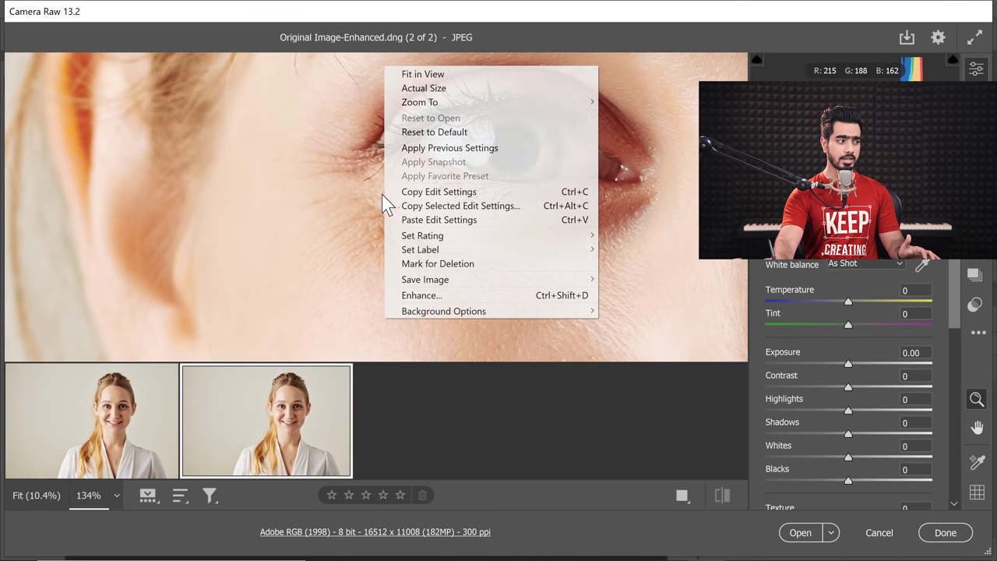
click(412, 294)
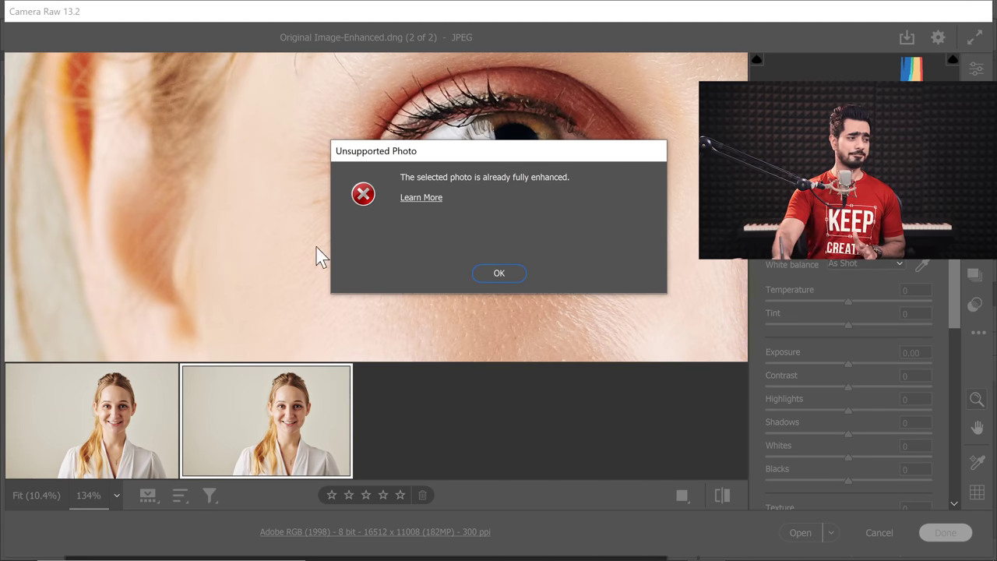
click(503, 278)
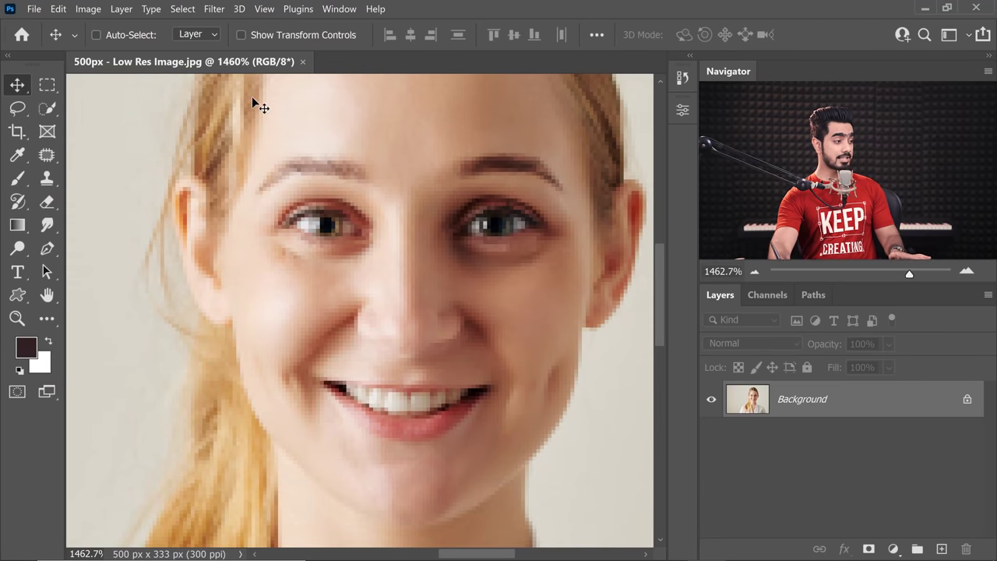
Step: Zoom with Ctrl+Space into the pixelated face of the low-res portrait
key(ctrl+space)
drag(330, 232, 385, 249)
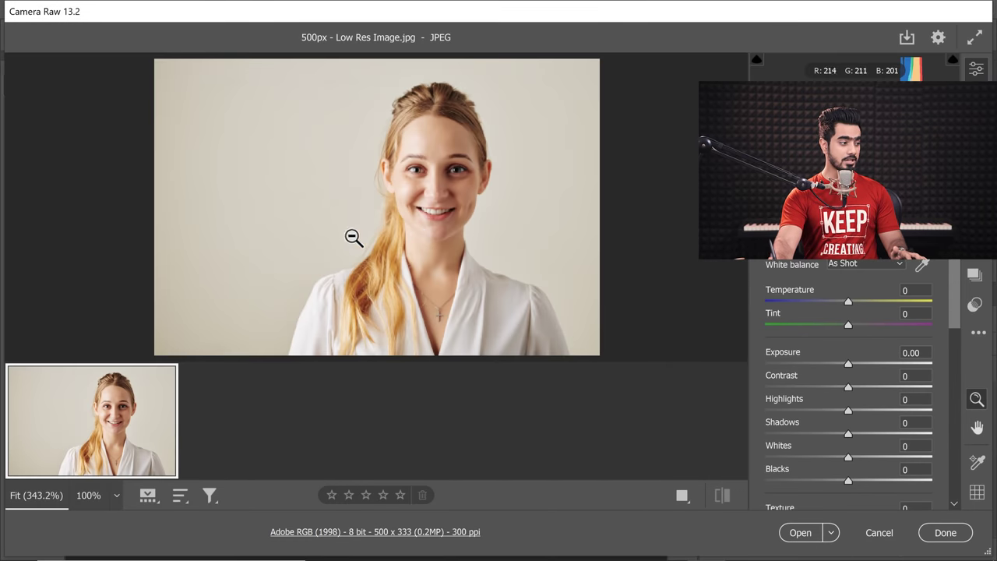
Step: Run Super Resolution on 500px - Low Res Image.jpg and open the 1000 x 666 DNG
right_click(420, 237)
click(460, 340)
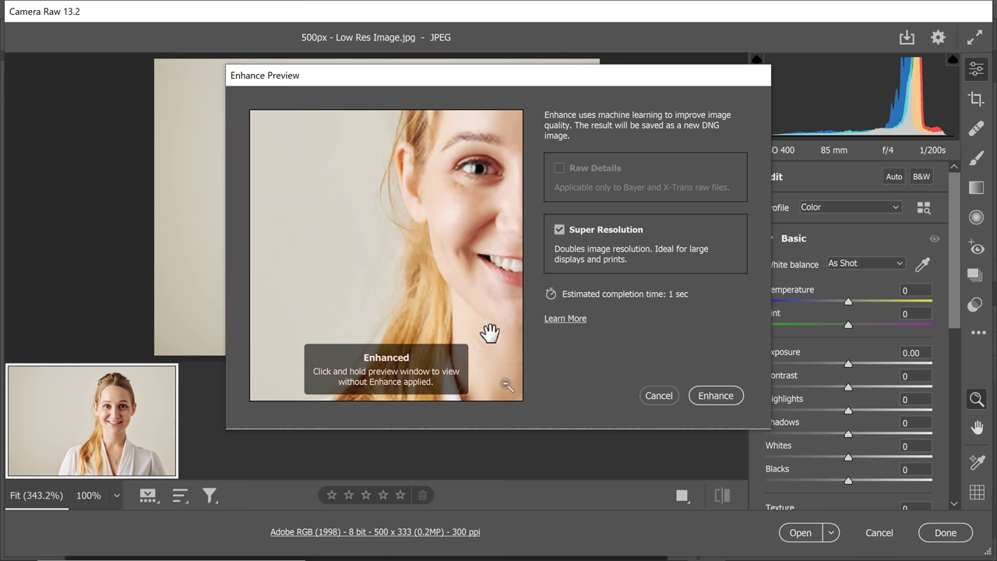
click(715, 396)
mouse_move(280, 423)
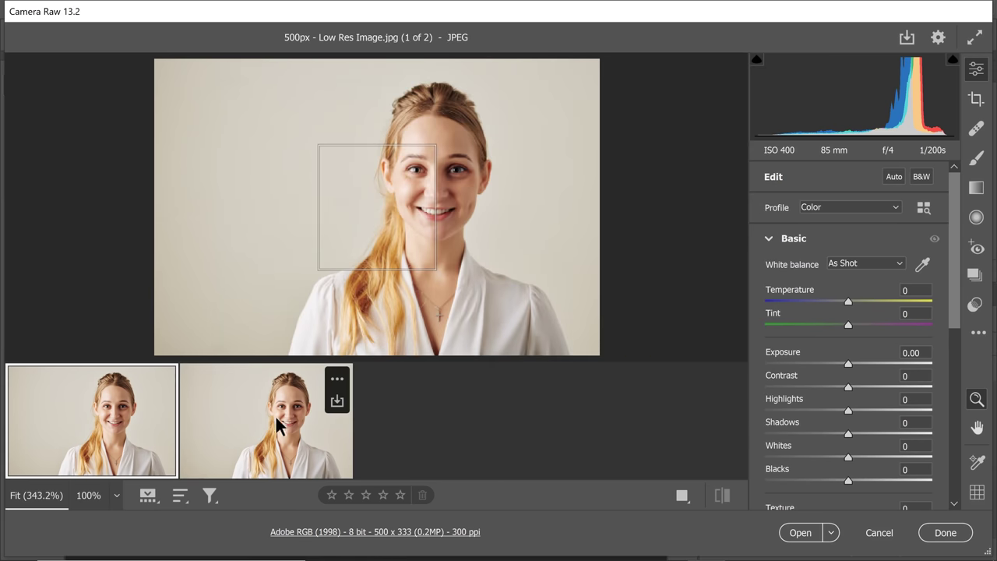
click(800, 531)
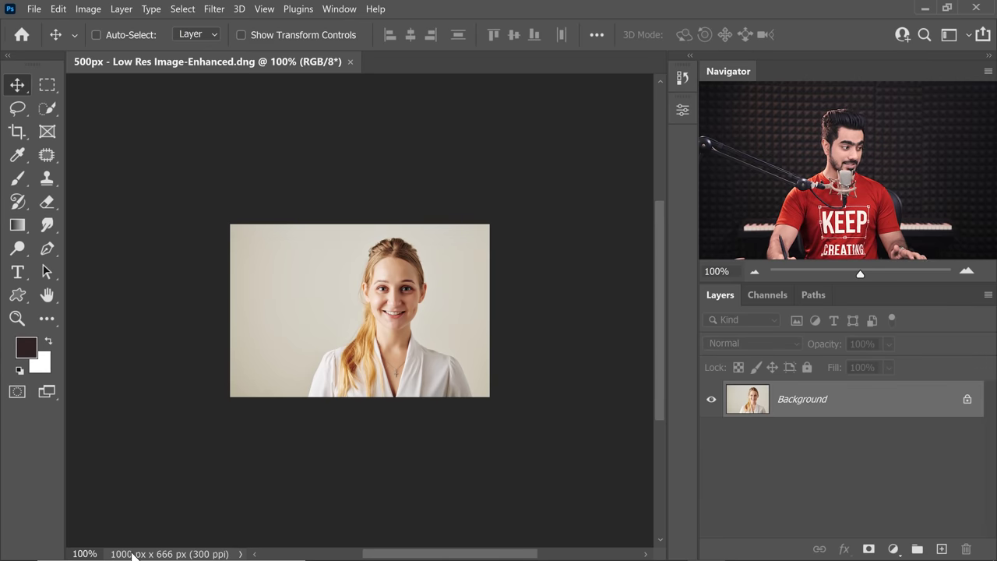
Step: Save the enhanced portrait as 1x.jpg at maximum JPEG quality 12
key(ctrl+0)
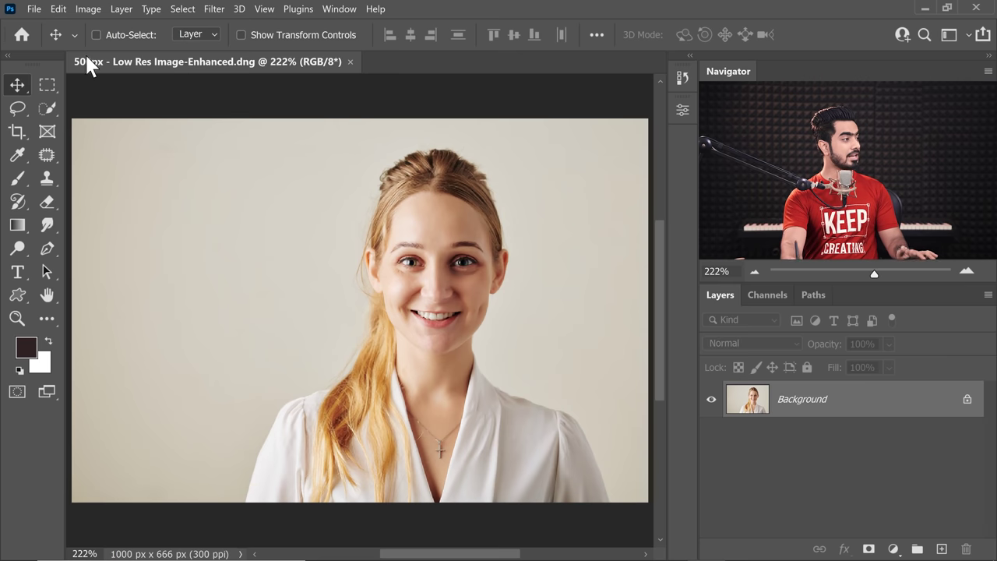
click(34, 9)
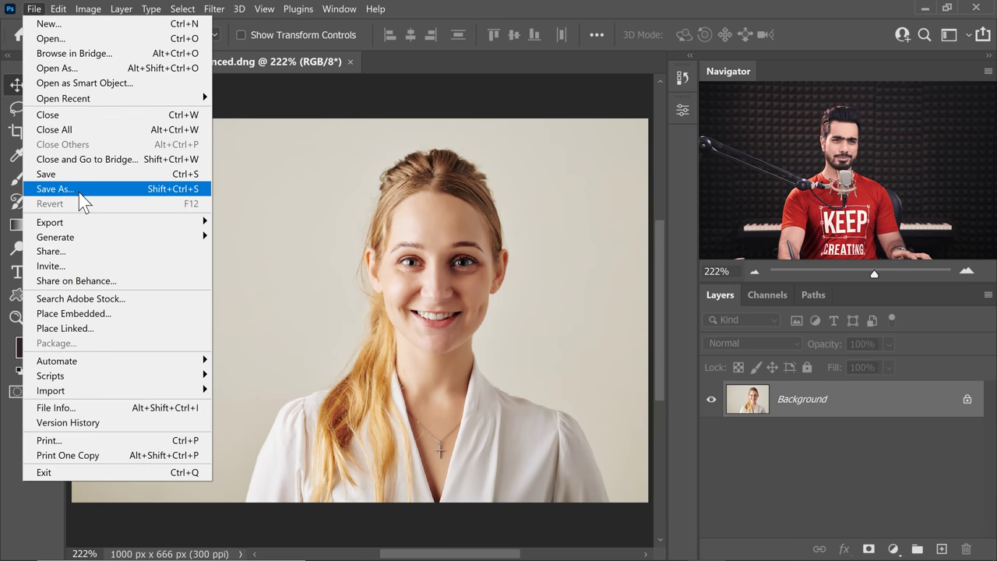
click(82, 193)
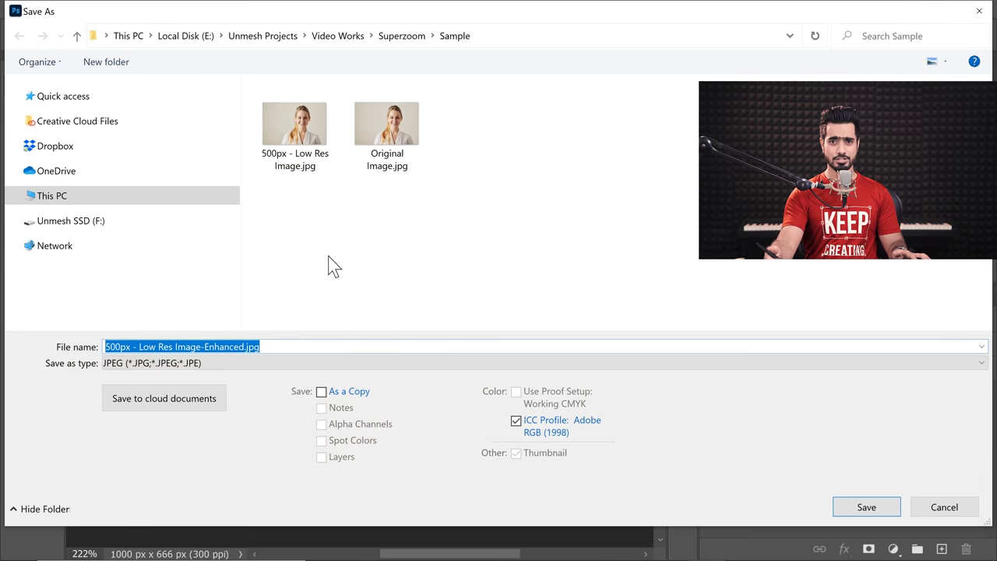
text(1x)
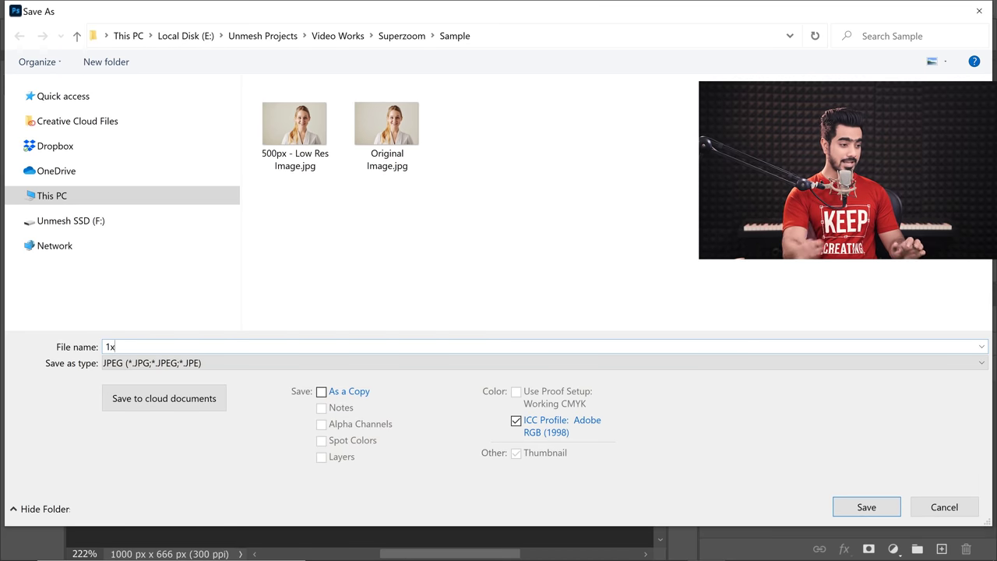
click(878, 514)
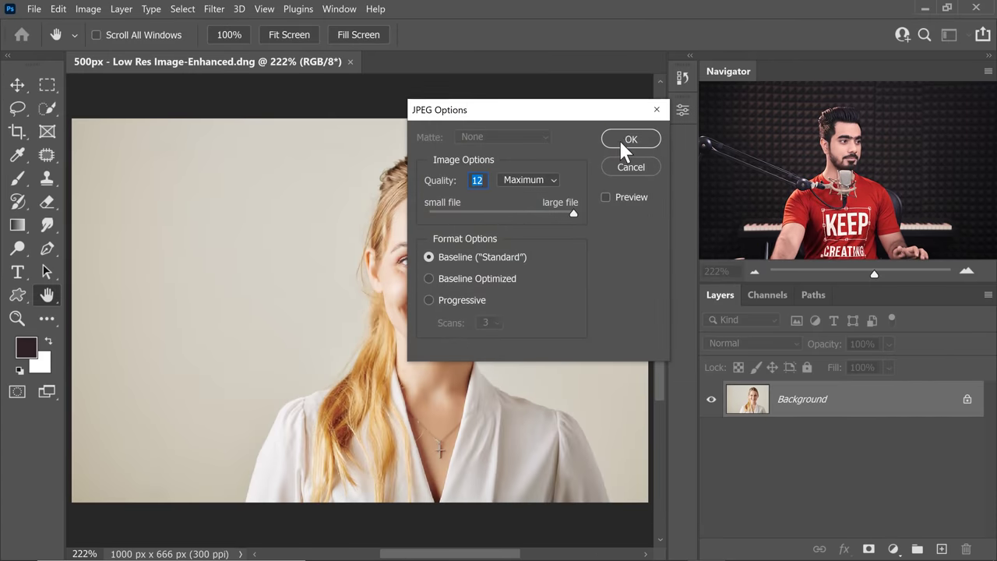
click(622, 140)
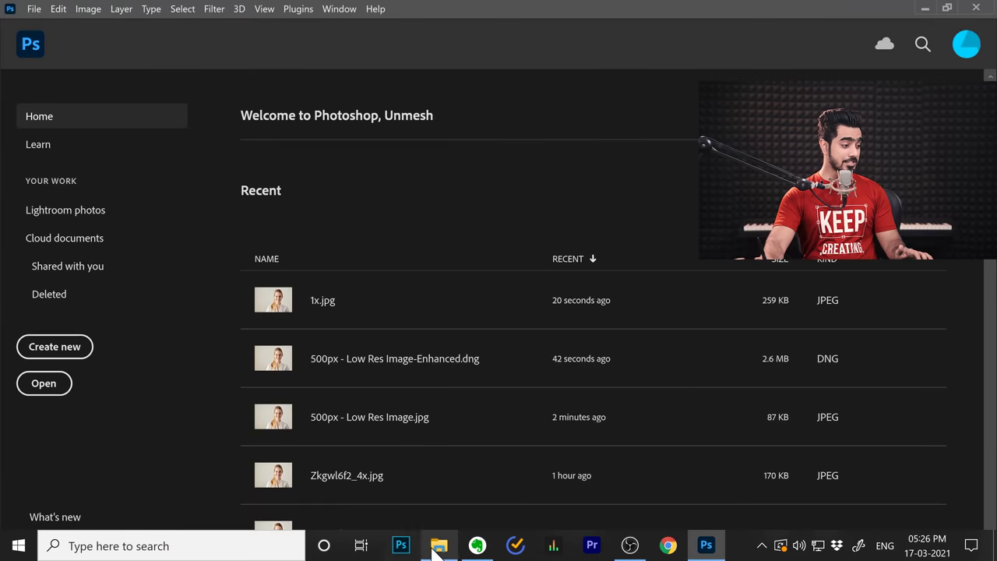
Step: Drag 1x.jpg out of the Sample folder window in File Explorer
click(438, 546)
drag(220, 171, 481, 246)
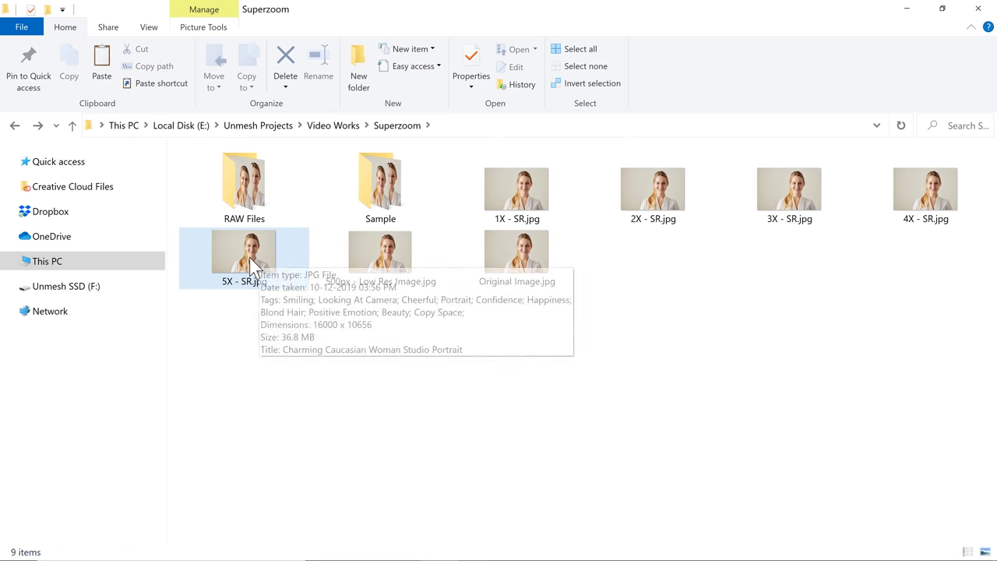
Step: Drag 5X - SR.jpg onto Photoshop to open it for comparison
click(248, 263)
drag(247, 263, 480, 272)
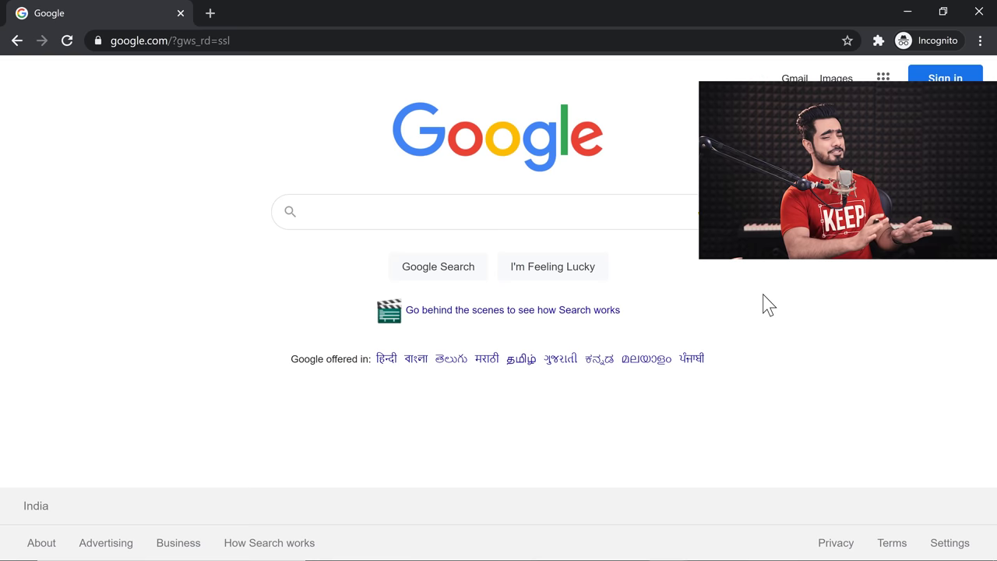
Step: Search Google for 'ai image enlarger' and open the imglarger.com AI Image Enlarger site
text(i)
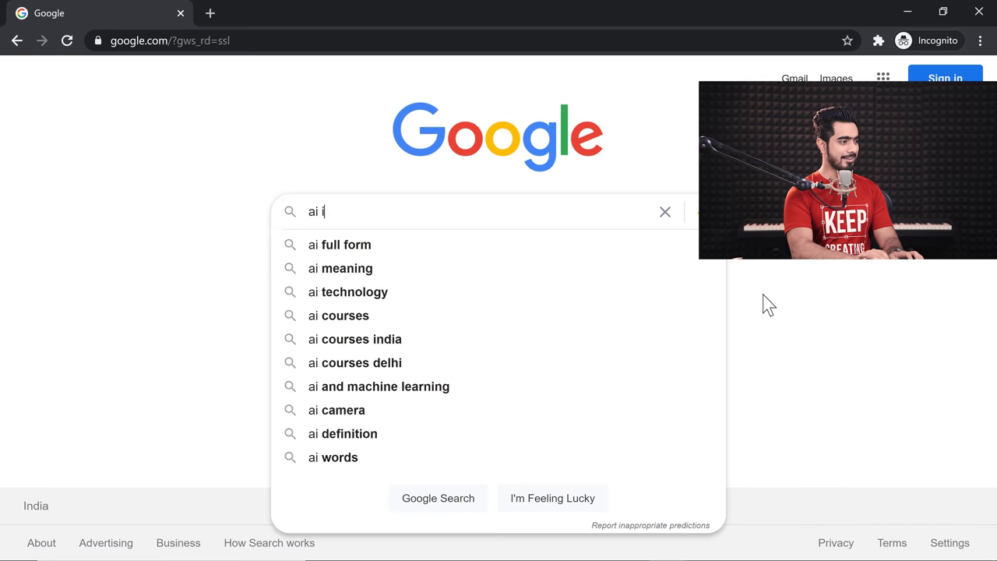
text(mage enlarger)
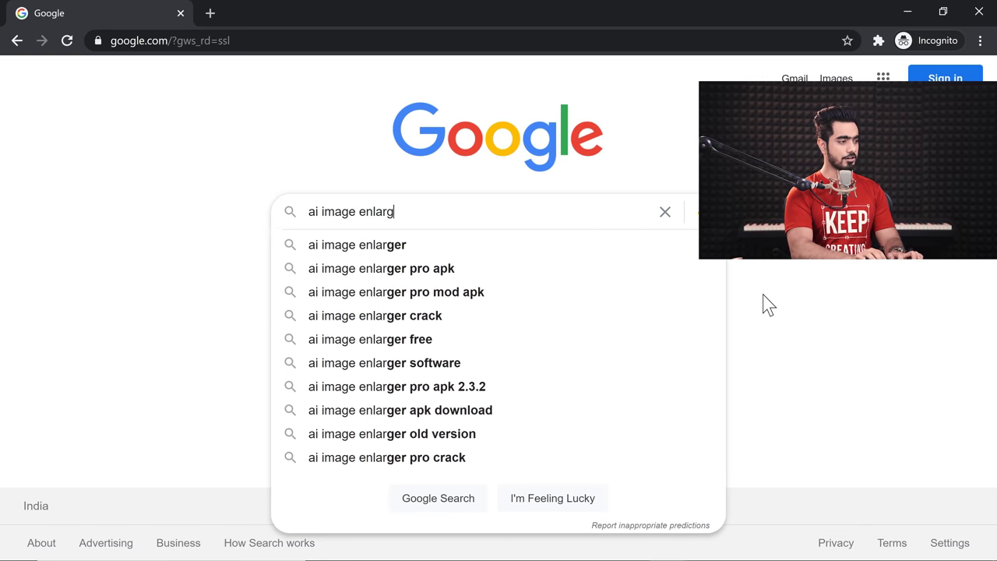
key(Return)
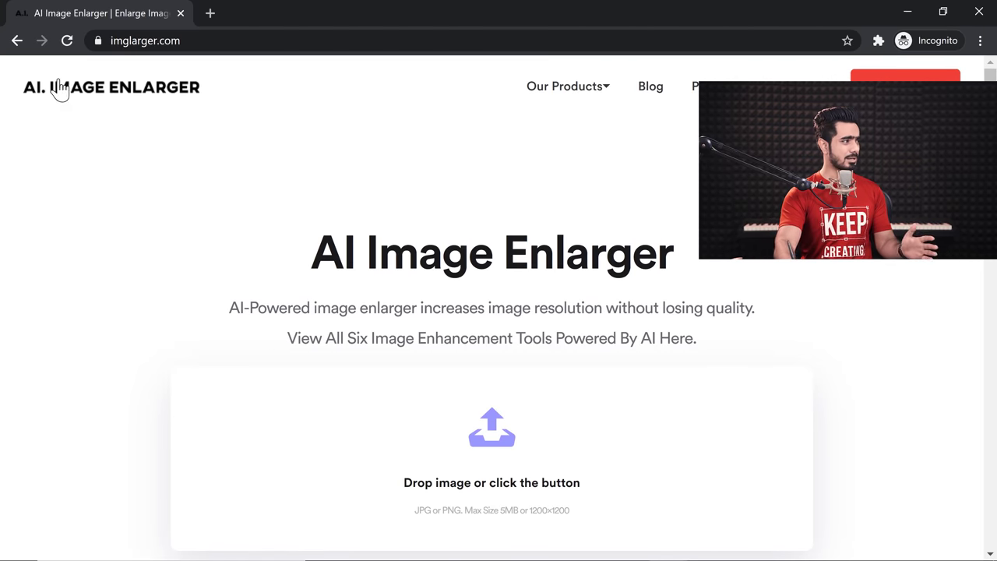
click(18, 45)
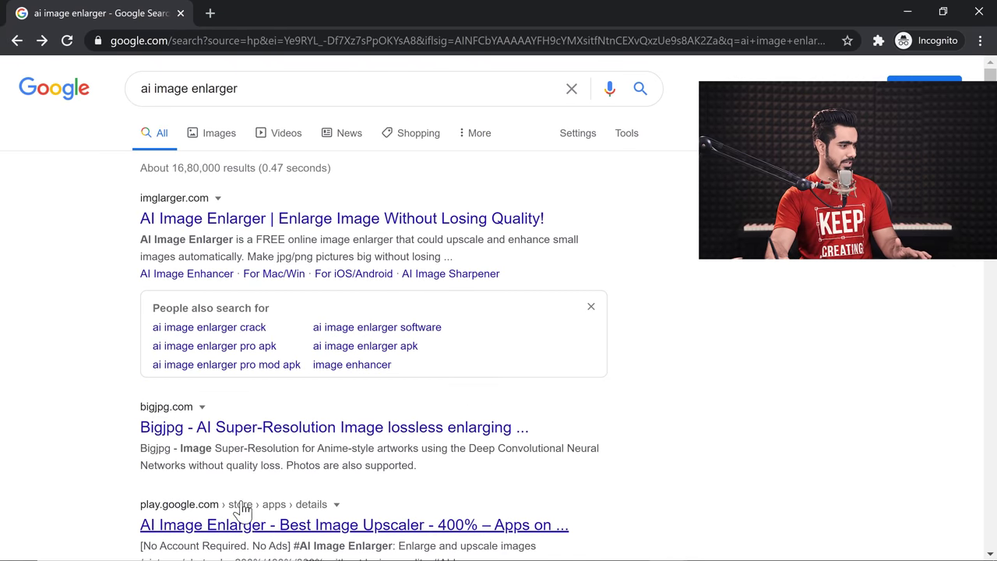
click(250, 222)
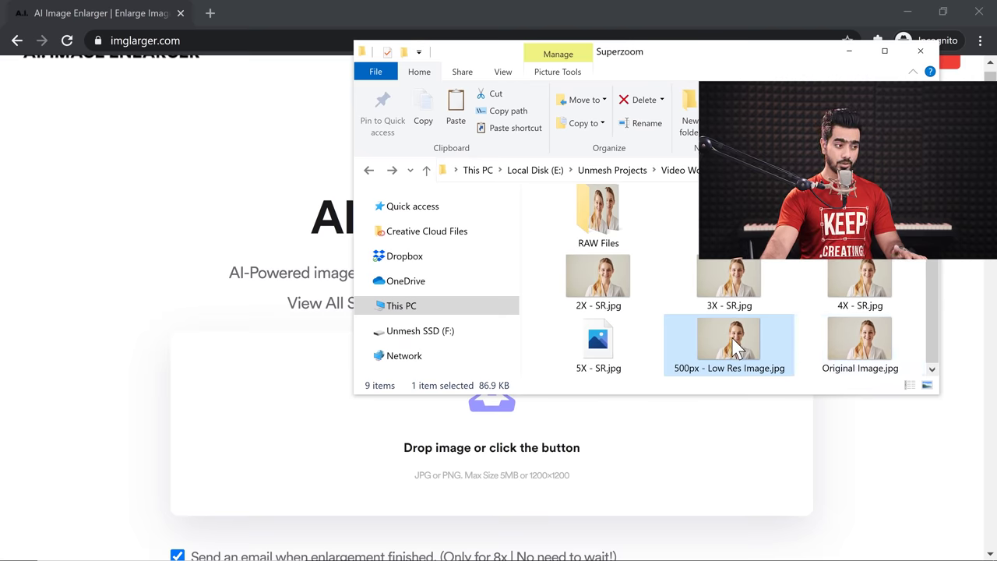
Step: Upload 500px - Low Res Image.jpg to AI Image Enlarger and enlarge it 4x to 2000×1332
drag(736, 348, 517, 450)
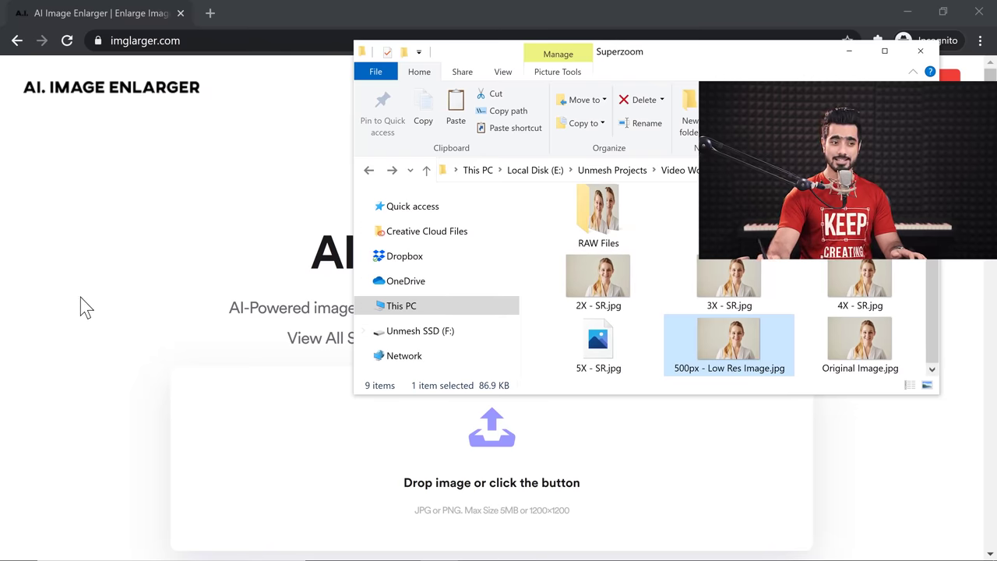
drag(735, 341, 540, 467)
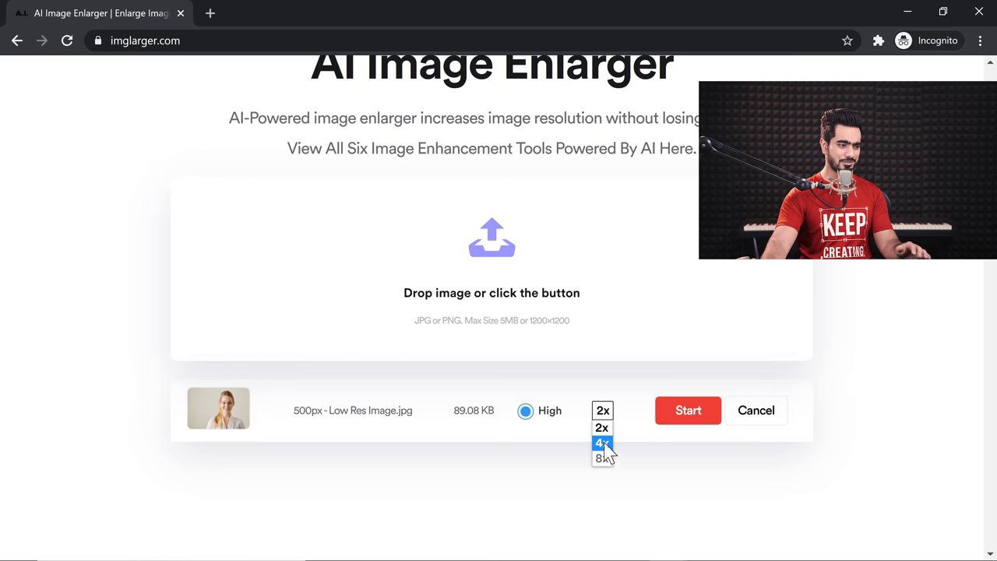
click(603, 446)
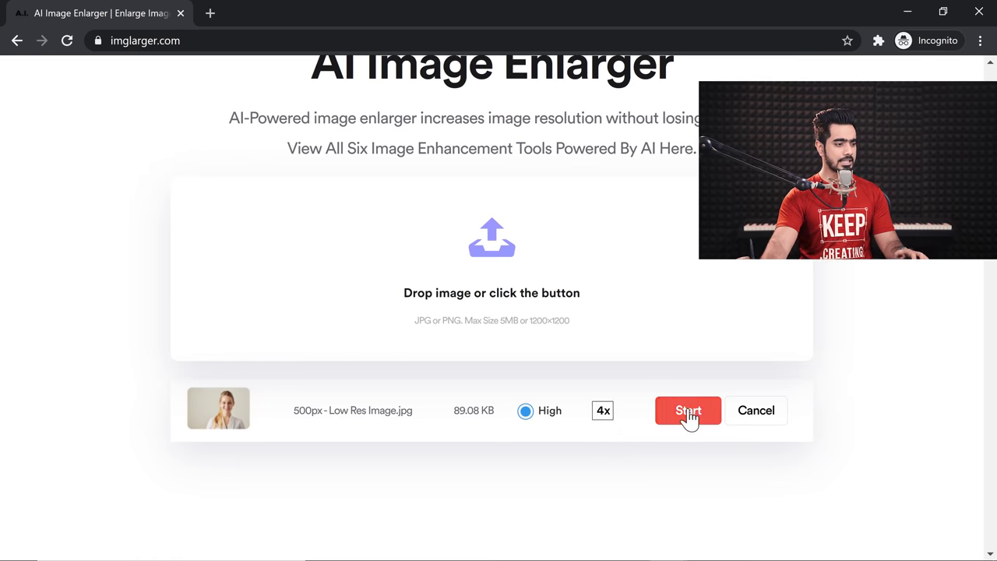
click(685, 414)
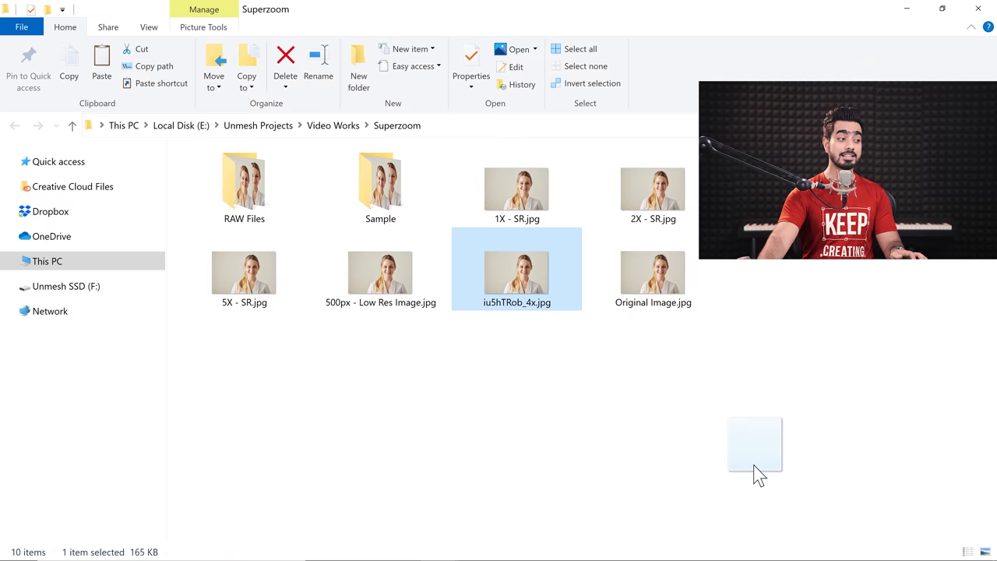
Step: Open the downloaded iu5hTRob_4x.jpg in Photoshop through Camera Raw
drag(752, 473, 574, 76)
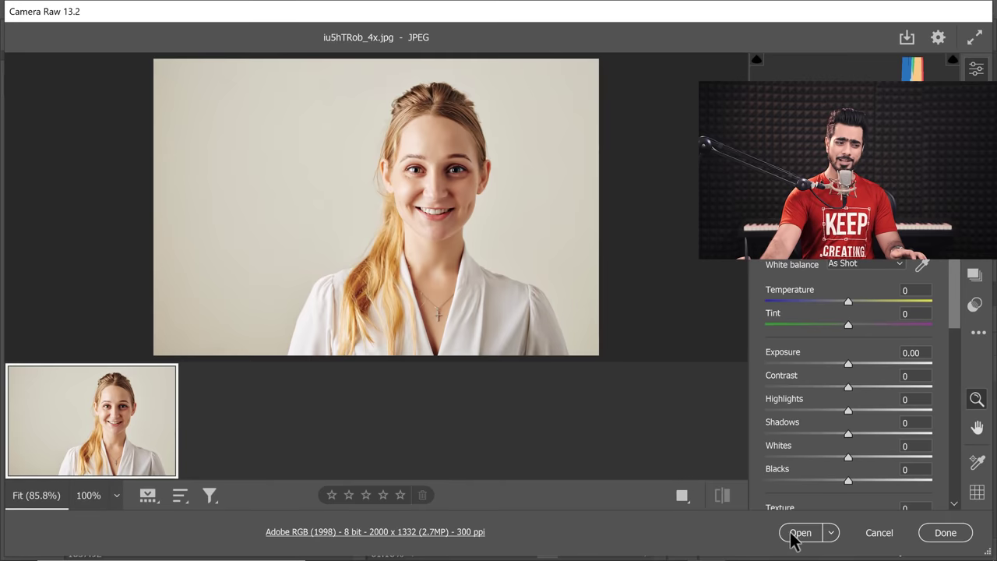
click(797, 536)
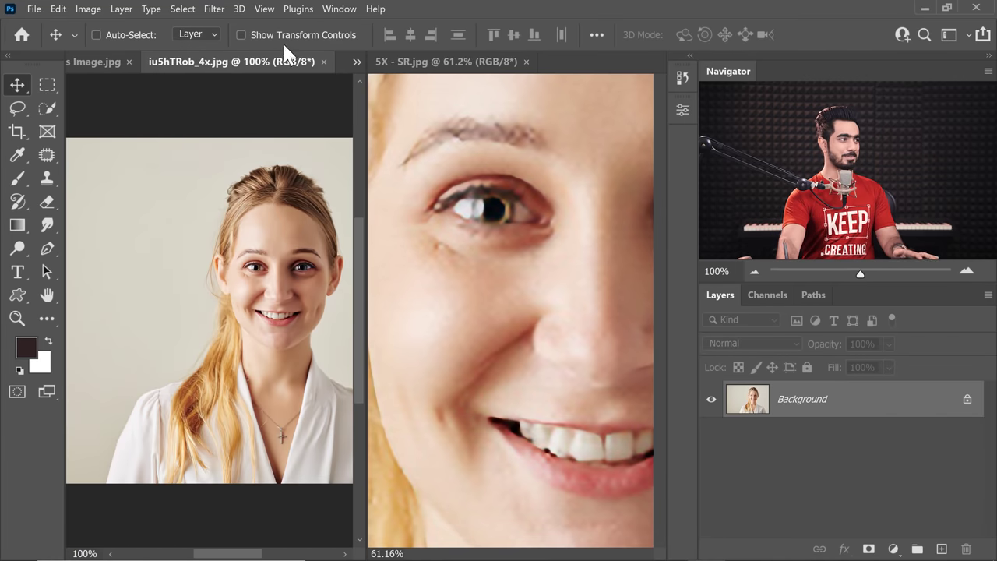
click(345, 12)
mouse_move(457, 29)
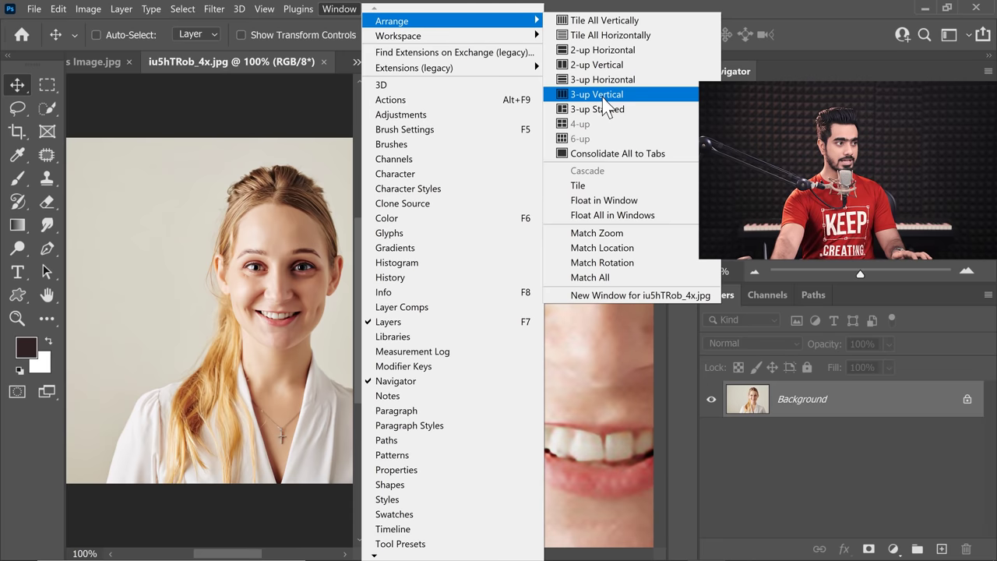
Step: Tile the three portraits 3-up Vertical and zoom 5X - SR and the 500px original in on the eye
click(600, 95)
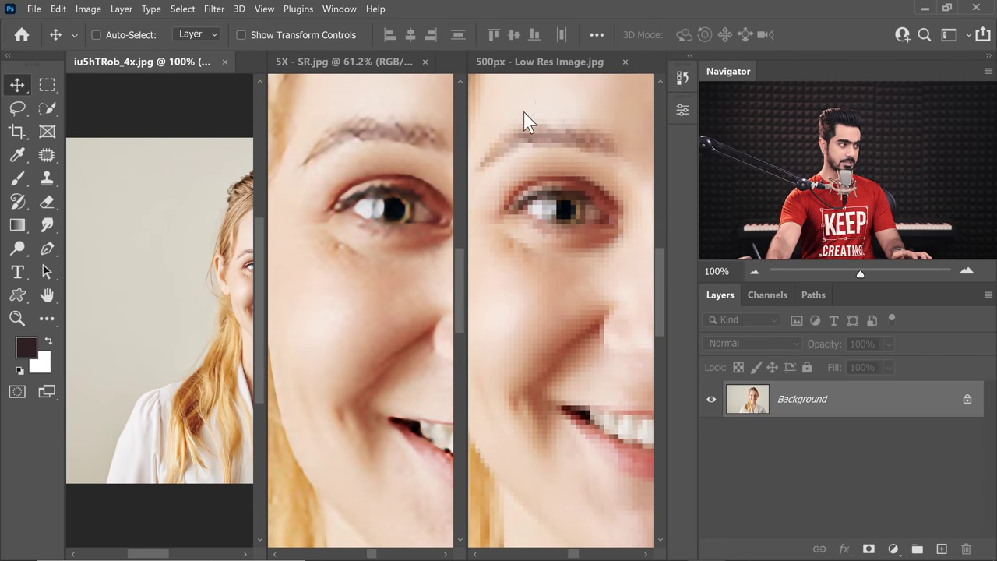
click(352, 63)
drag(384, 215, 356, 250)
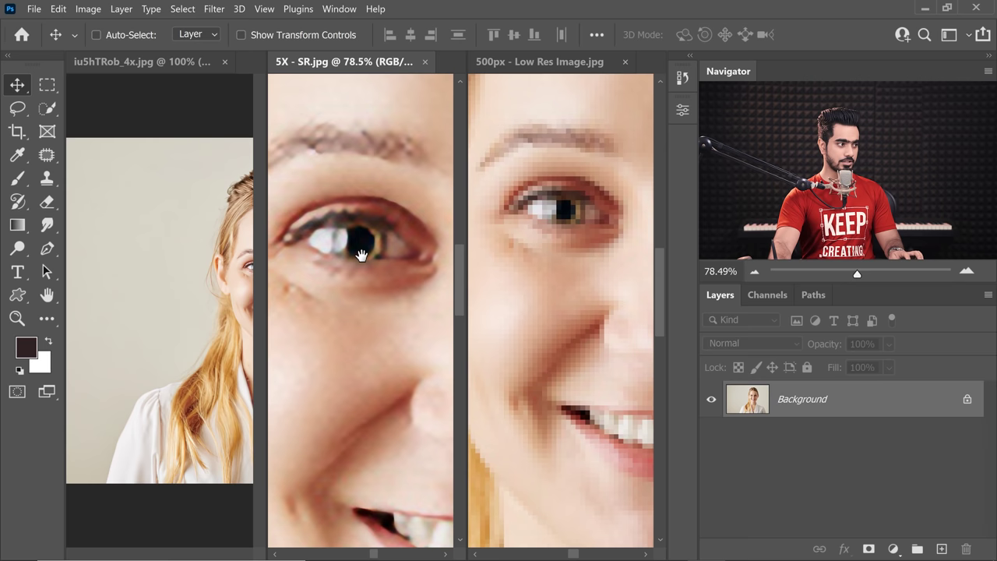
click(549, 62)
drag(560, 223, 562, 274)
Step: Zoom iu5hTRob_4x.jpg in on the same eye
click(125, 60)
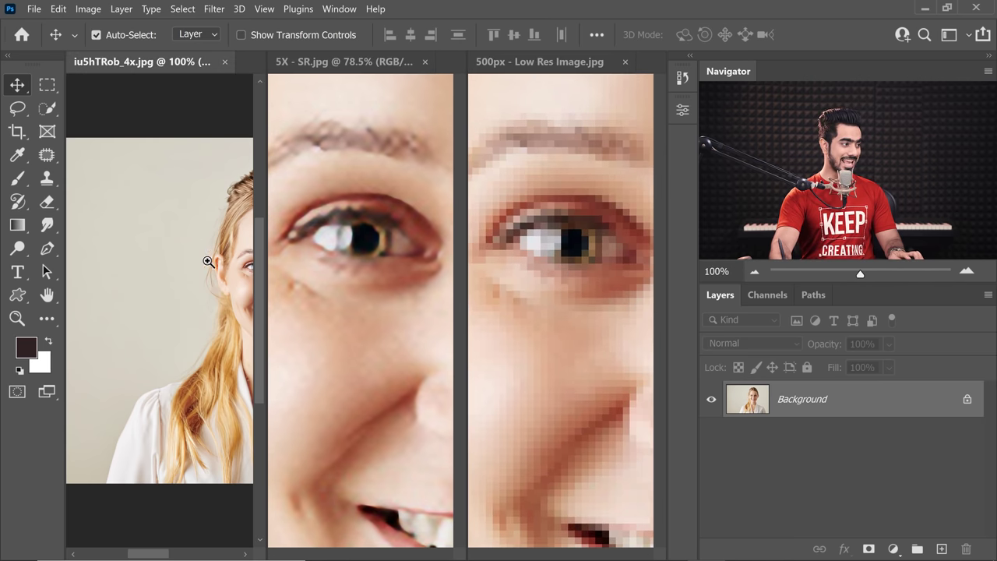
drag(207, 260, 127, 277)
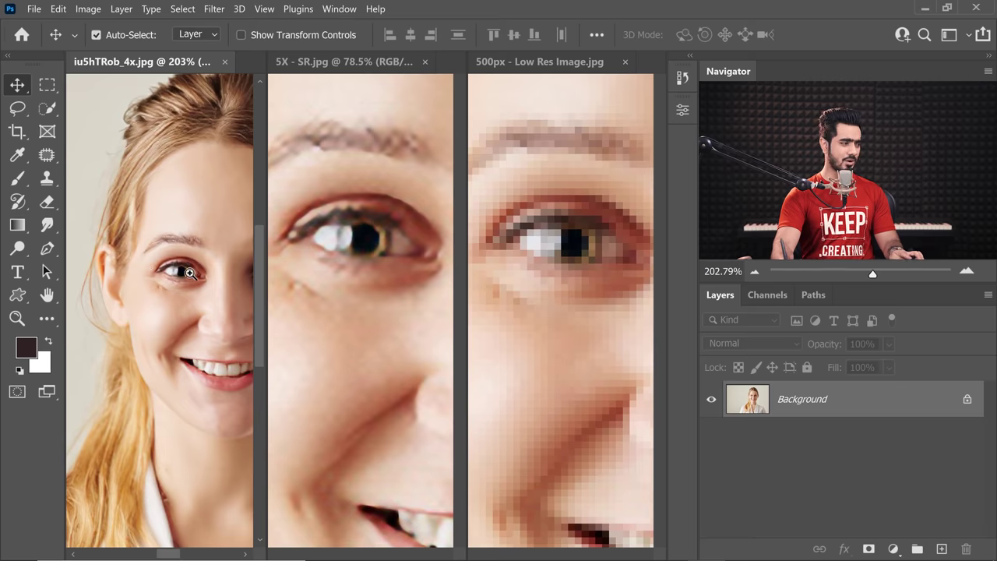
drag(198, 273, 141, 270)
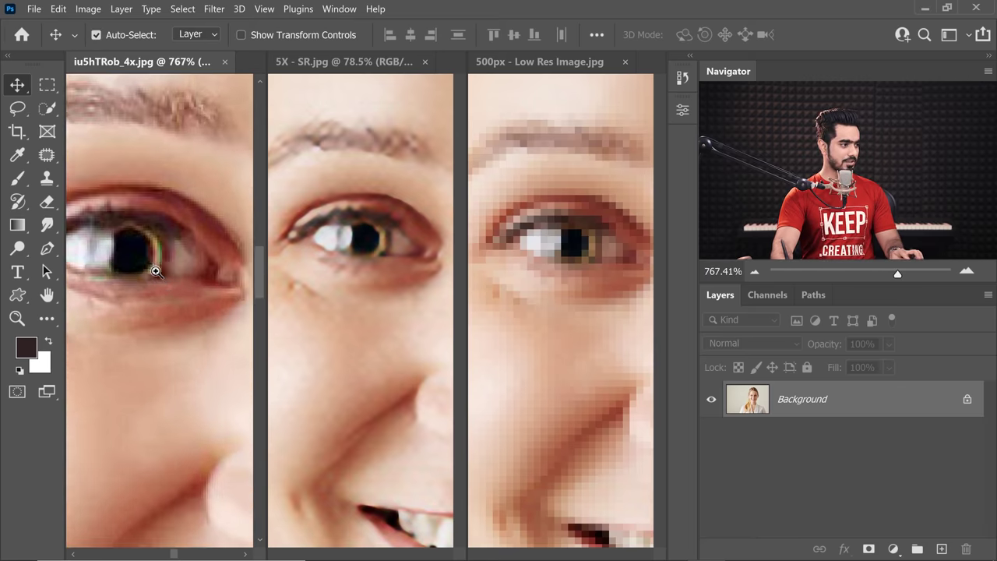
Step: Scroll the iu5hTRob_4x.jpg view up to the hairline
scroll(192, 280, up, 2)
scroll(191, 280, down, 3)
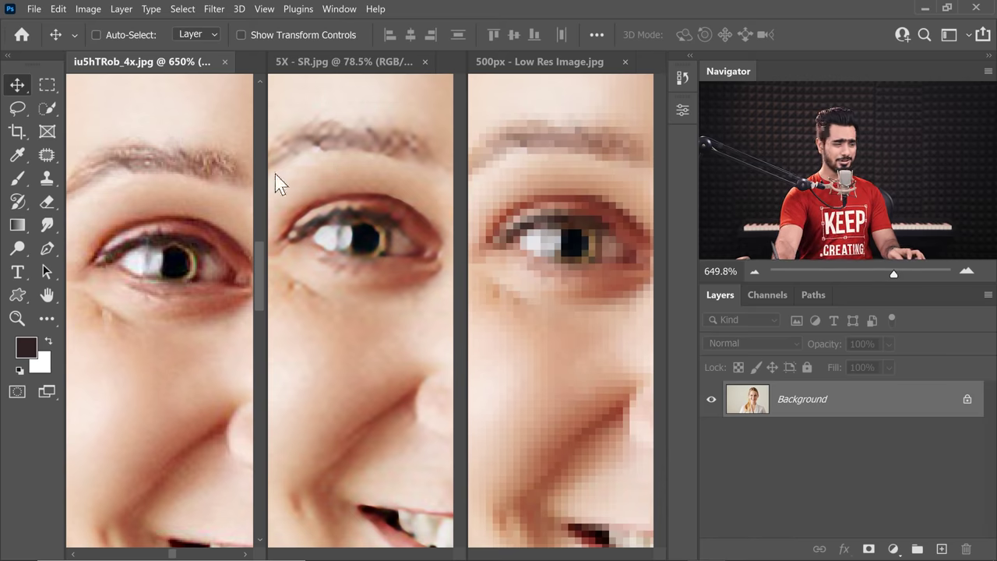
scroll(170, 145, up, 10)
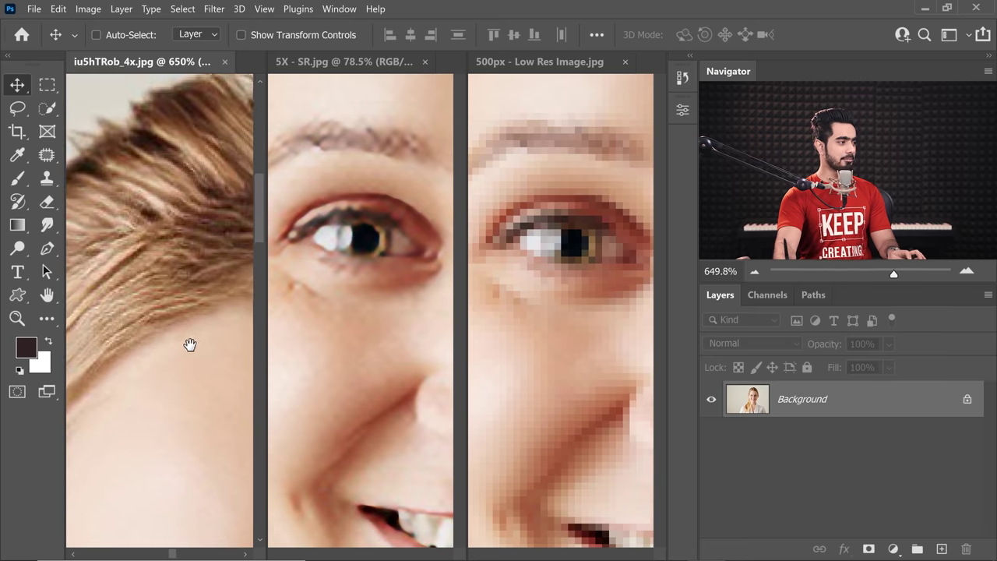
Step: Scroll the 5X - SR and 500px low-res views up to the hairline too
click(366, 185)
scroll(377, 312, up, 10)
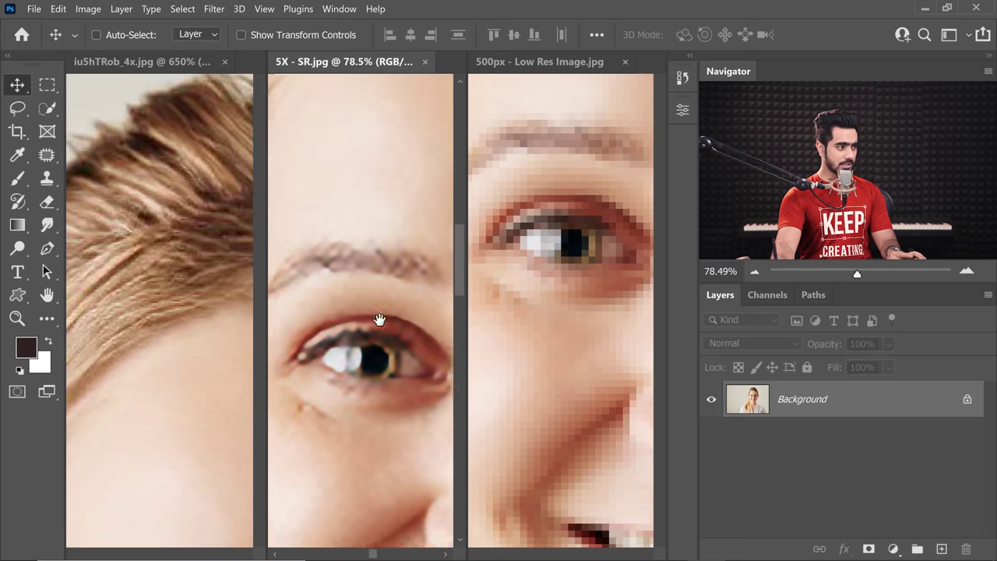
scroll(394, 297, up, 3)
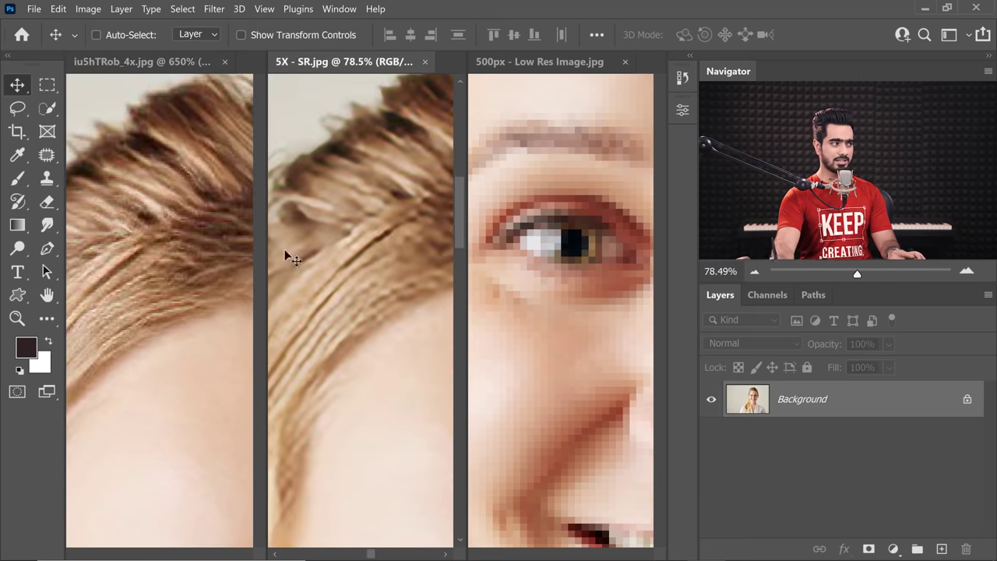
click(578, 190)
scroll(580, 304, up, 10)
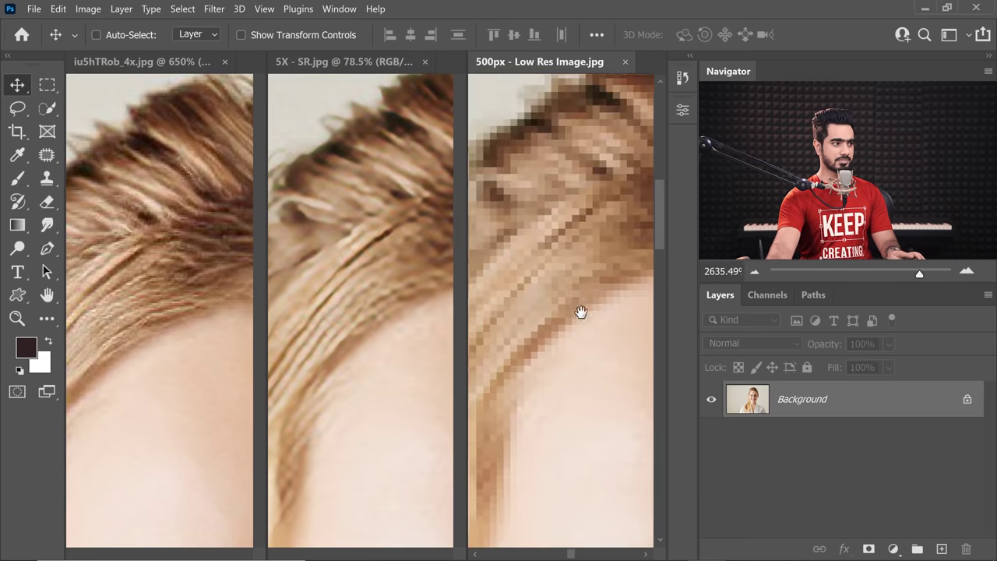
scroll(575, 288, up, 3)
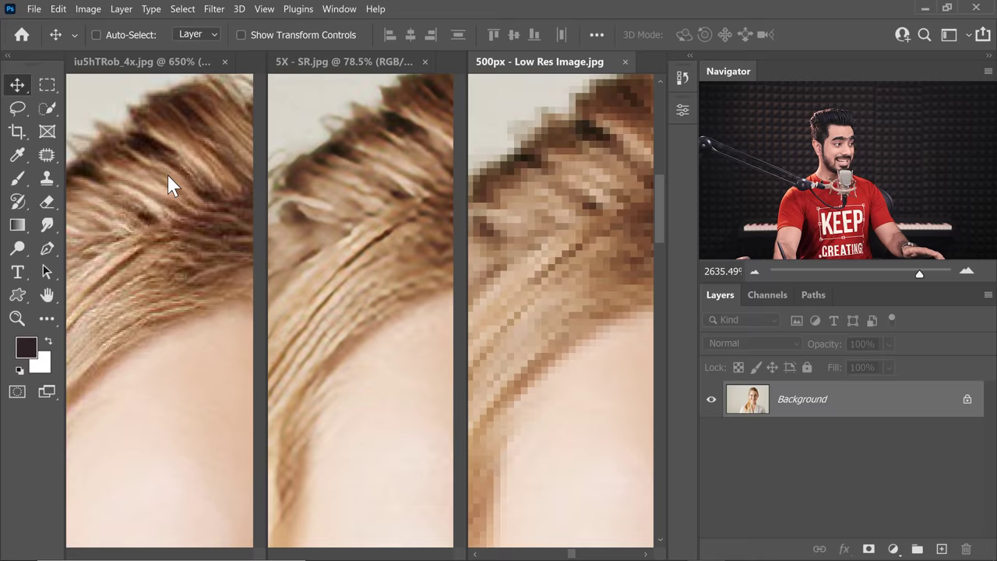